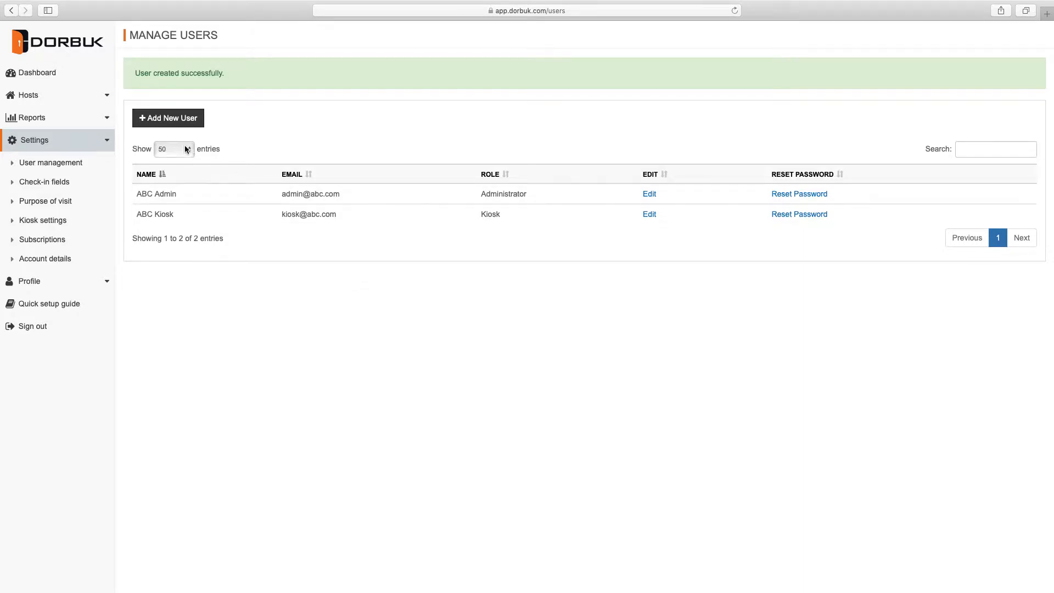
- Create user 'ABC Receptionist' with an e-mail and password, role Receptionist/Security Officer
left_click(173, 120)
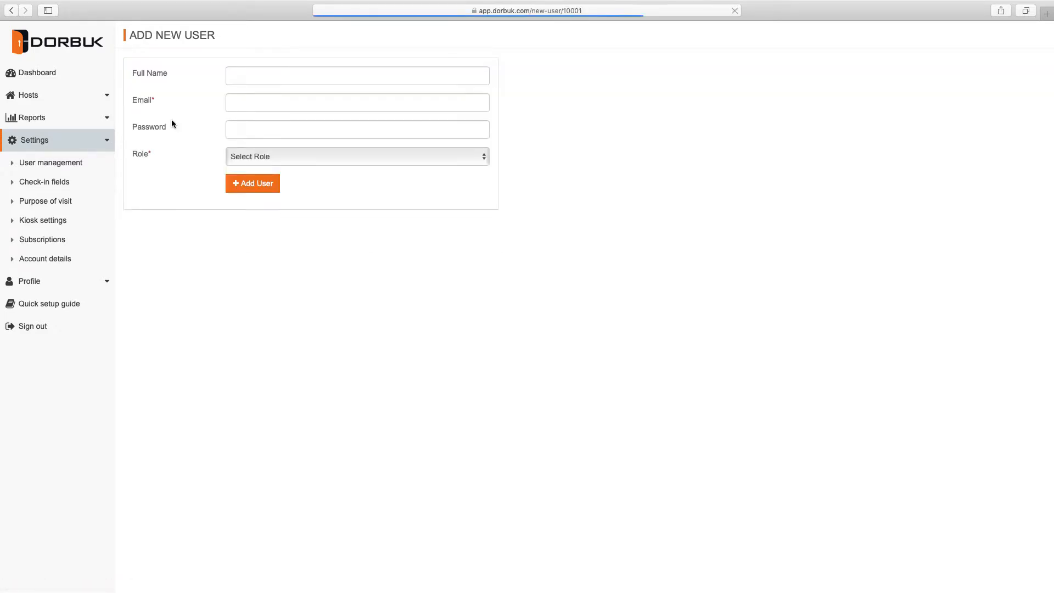
left_click(364, 157)
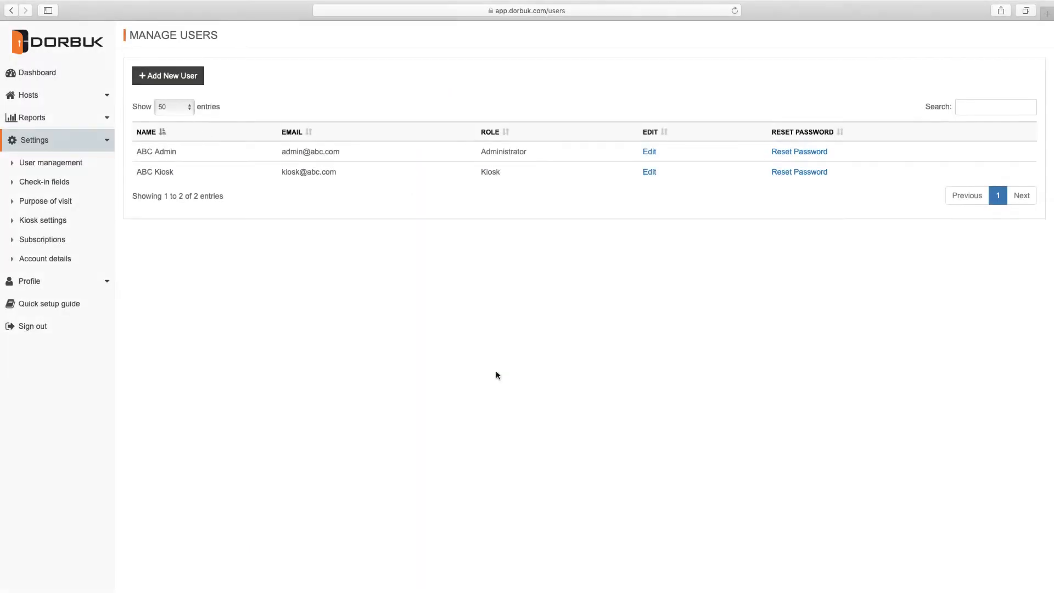
left_click(167, 76)
type("ABC Receptionist")
key("Tab")
key("Tab")
type("1234567")
left_click(250, 161)
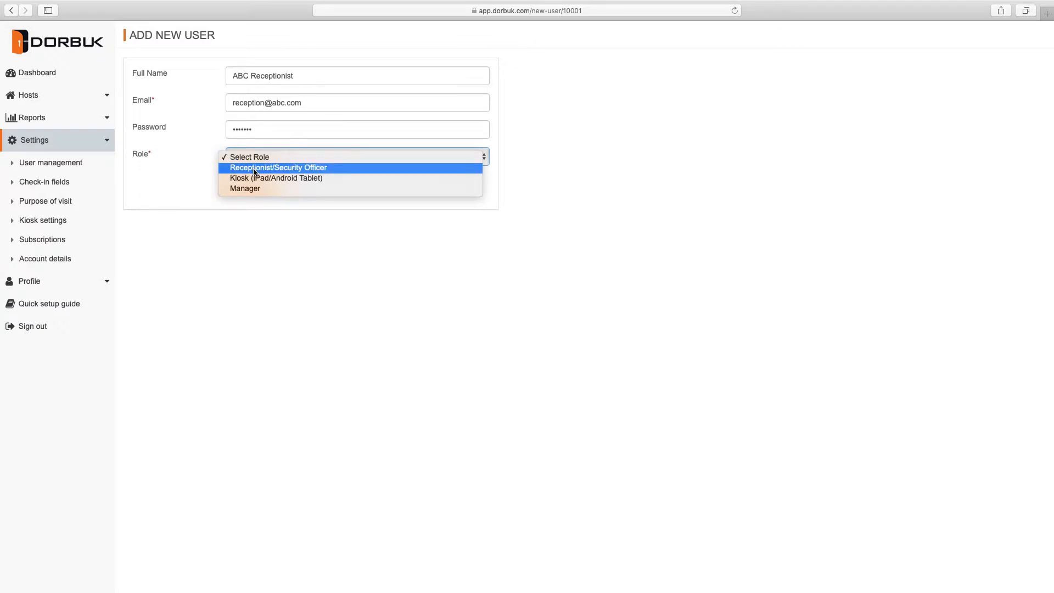
left_click(254, 168)
left_click(252, 183)
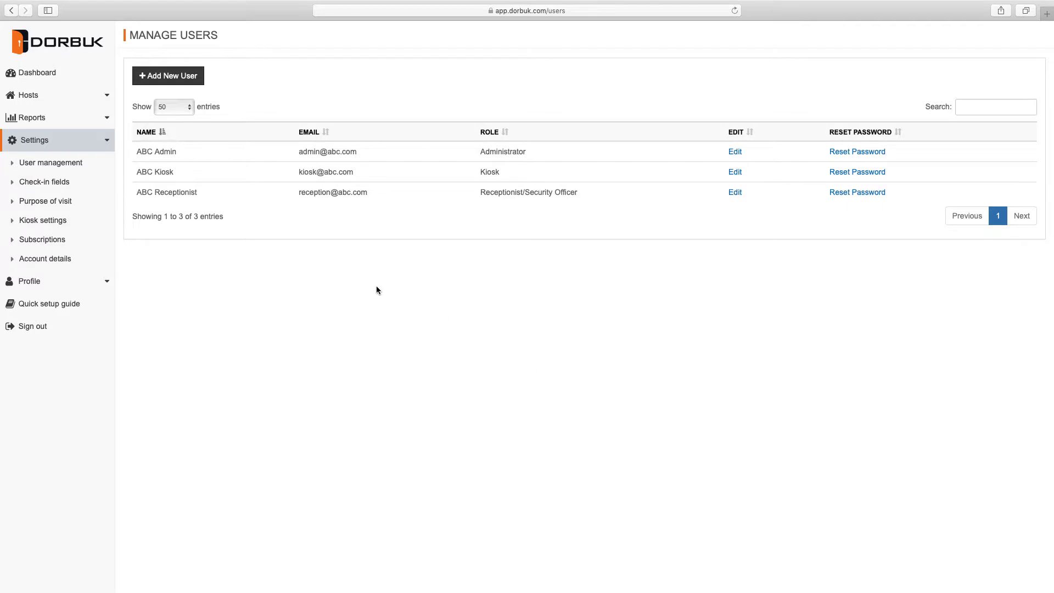
- In Check-in fields, mark Purpose of Visit and Phone Number required and Host mandatory
left_click(44, 181)
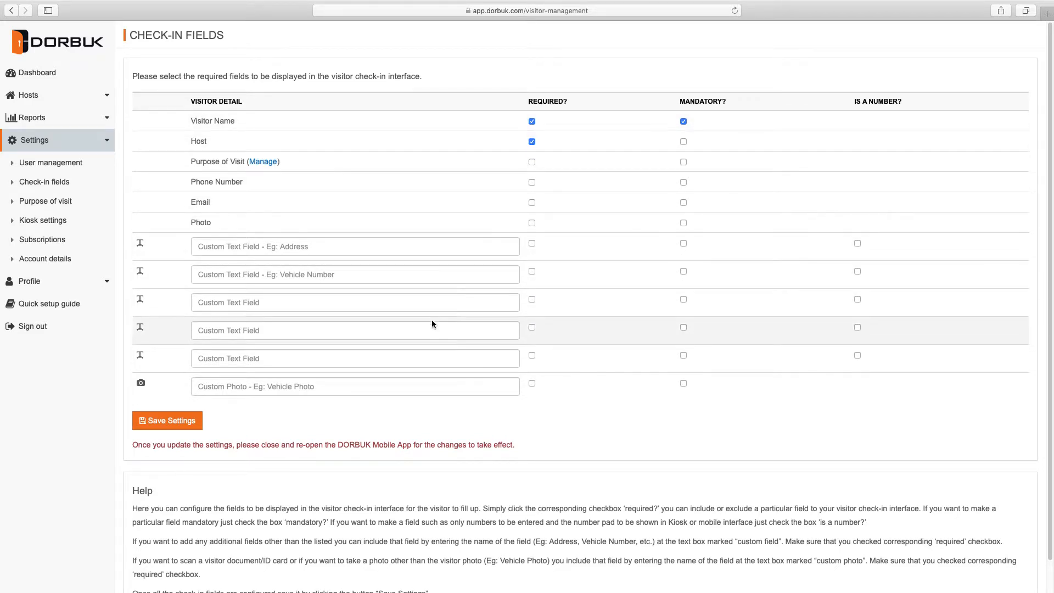
left_click(532, 162)
left_click(532, 183)
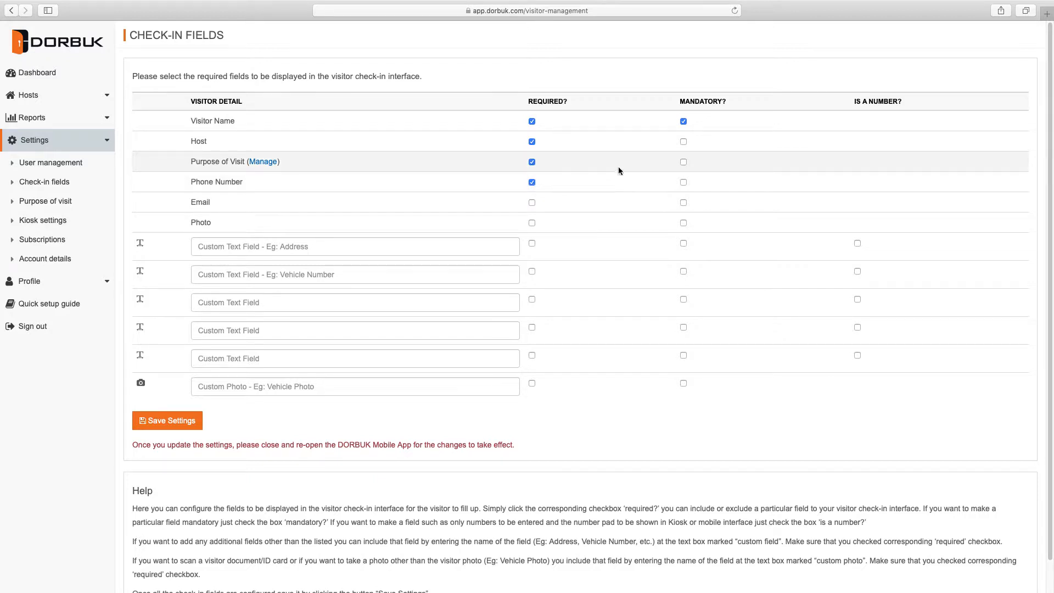
left_click(683, 141)
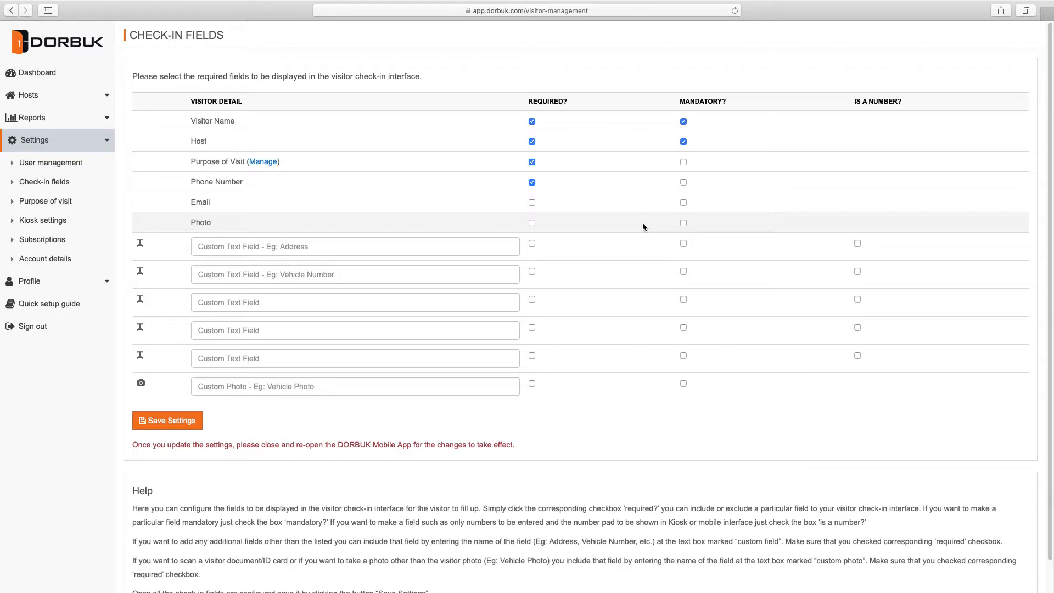
- Name the first custom text field 'Address' and mark it required
left_click(257, 247)
type("A")
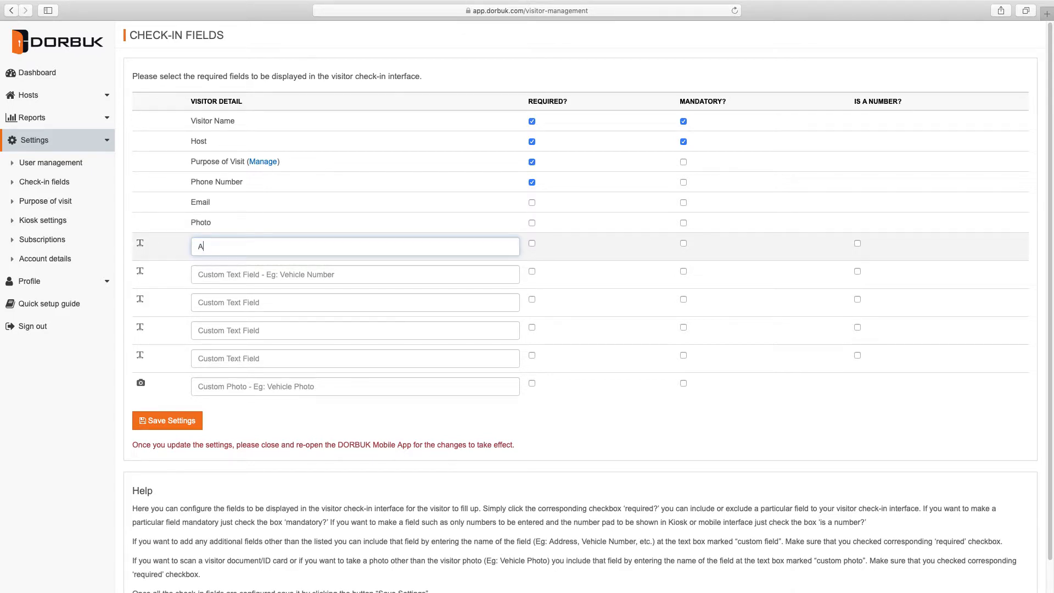
type("ddress")
left_click(531, 243)
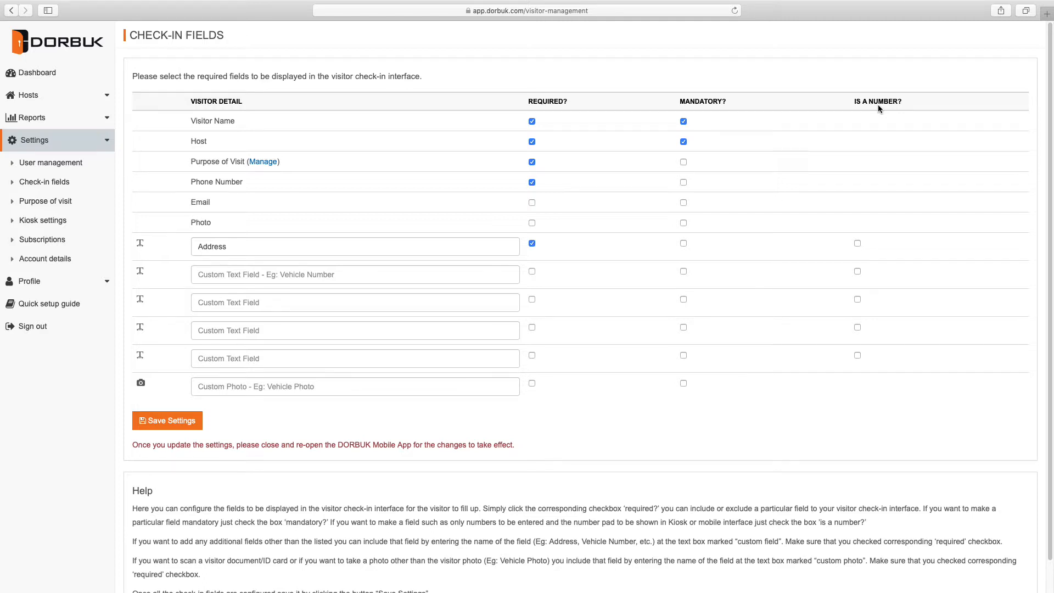
- Add the required custom photo field 'Vehicle Photo' and save the check-in settings
left_click(331, 384)
type("Vehi")
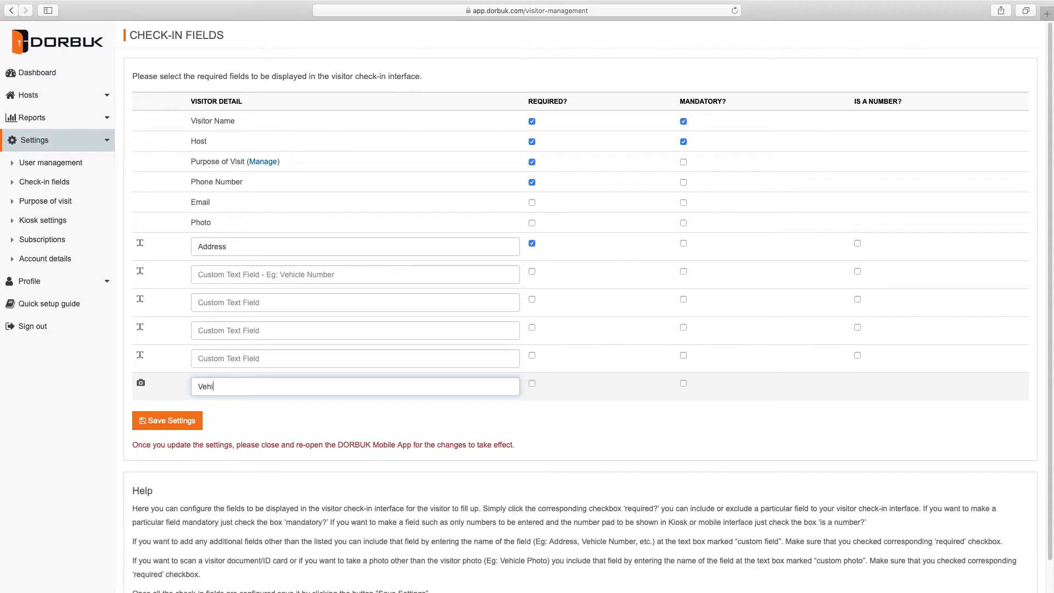
type("cle Photo")
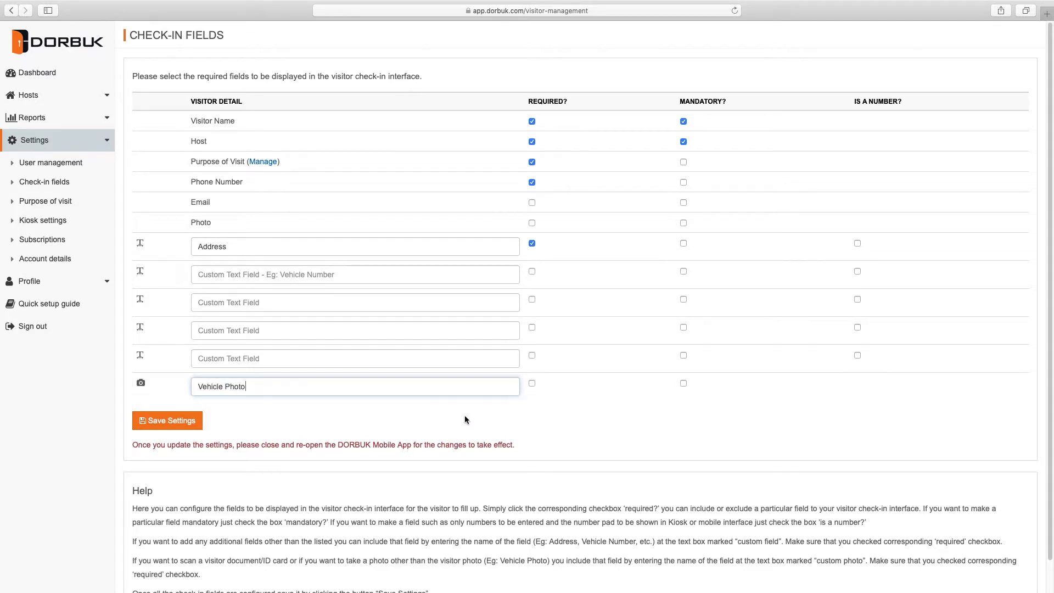
left_click(531, 383)
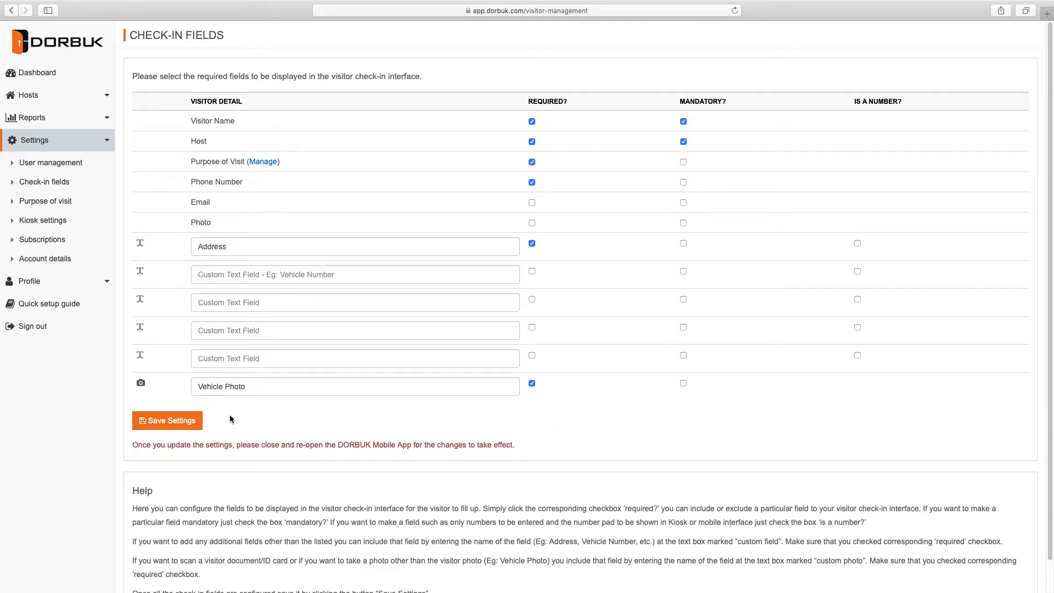
left_click(178, 421)
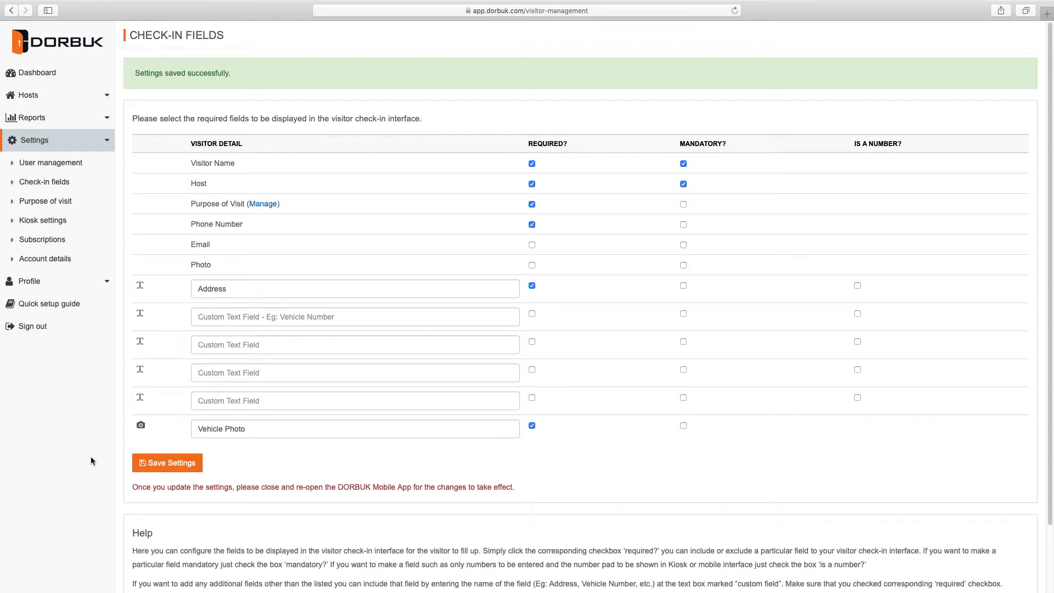
- Add 'Business Meeting' as a new purpose of visit
left_click(49, 202)
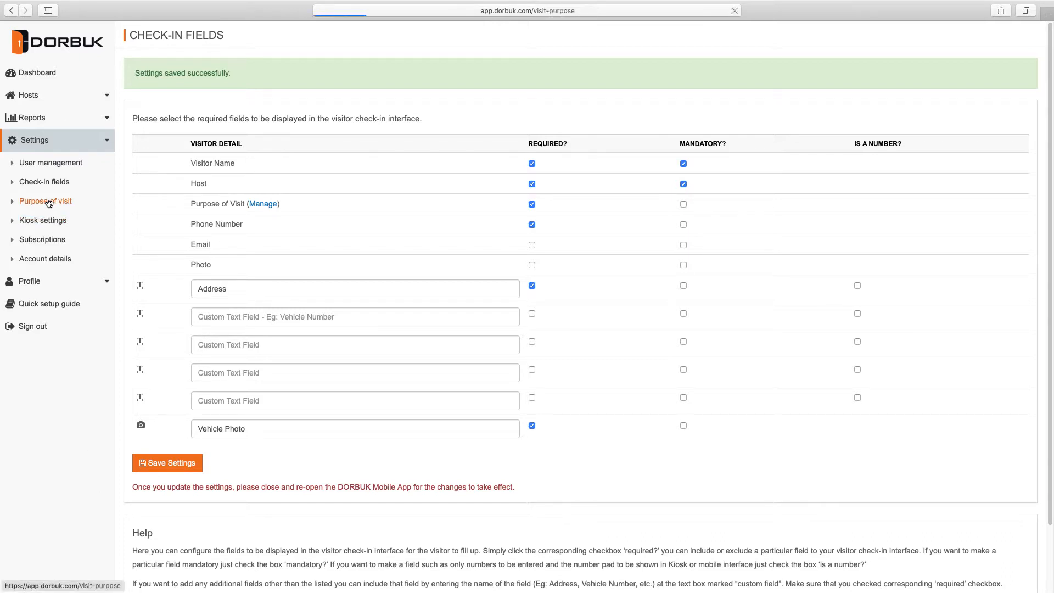
left_click(224, 97)
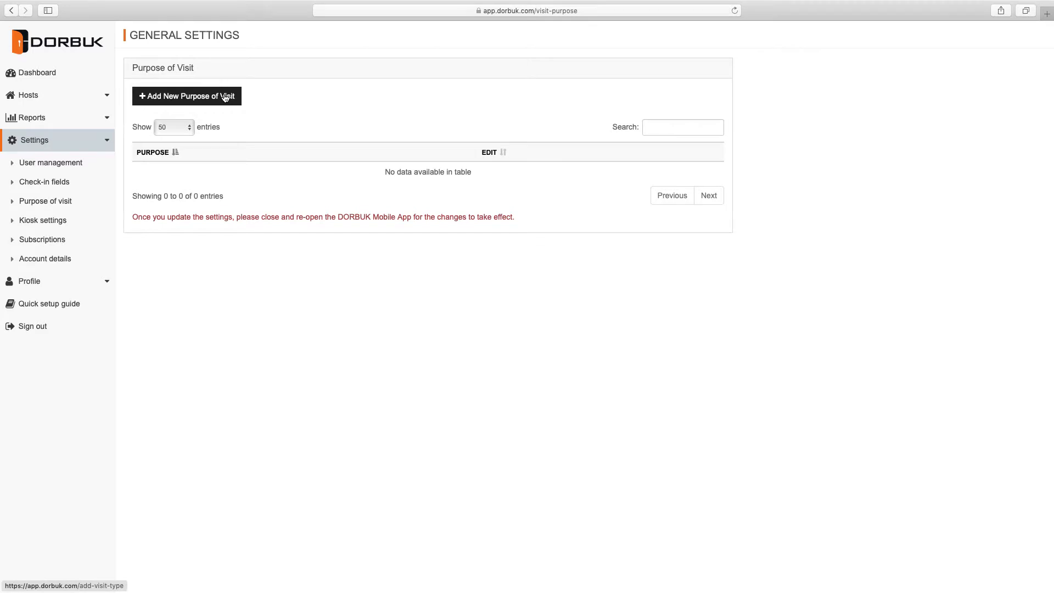
left_click(348, 96)
type("Busine")
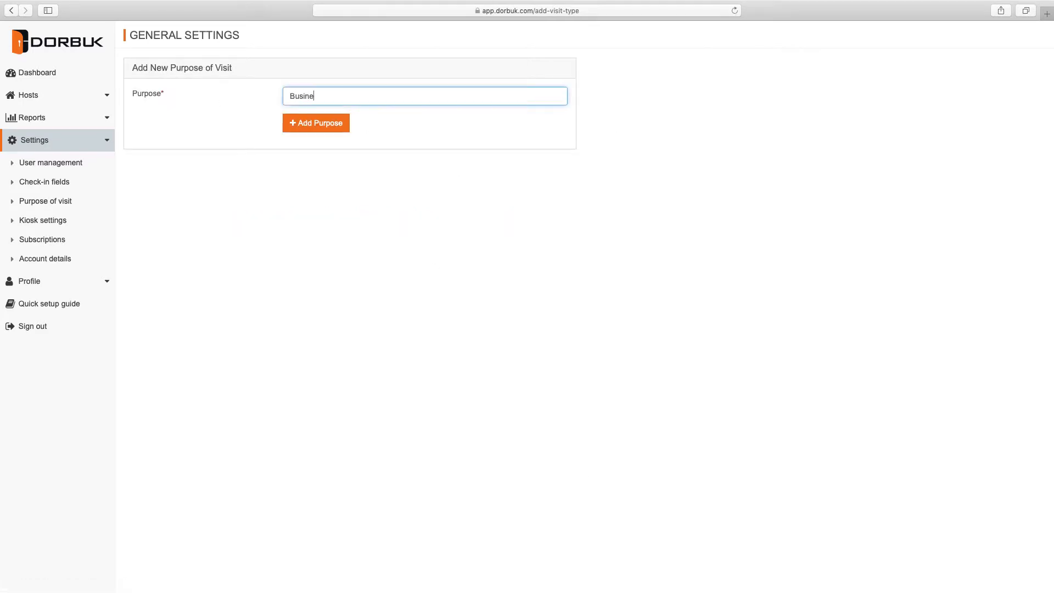
type("ss Meeting")
left_click(314, 122)
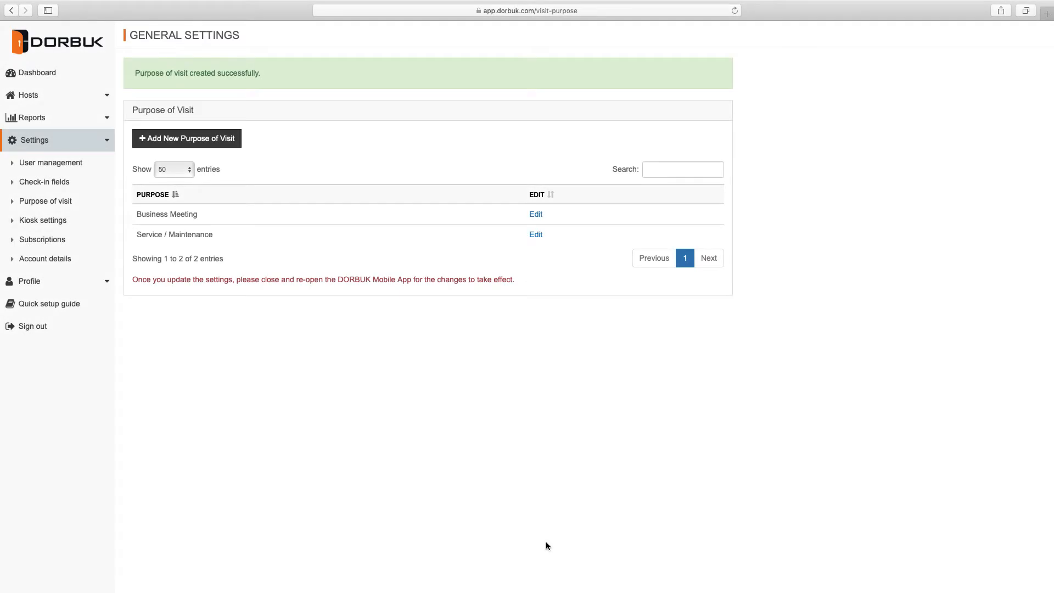
- Review the kiosk welcome texts, disable check-in and checkout using PIN, and save
left_click(47, 222)
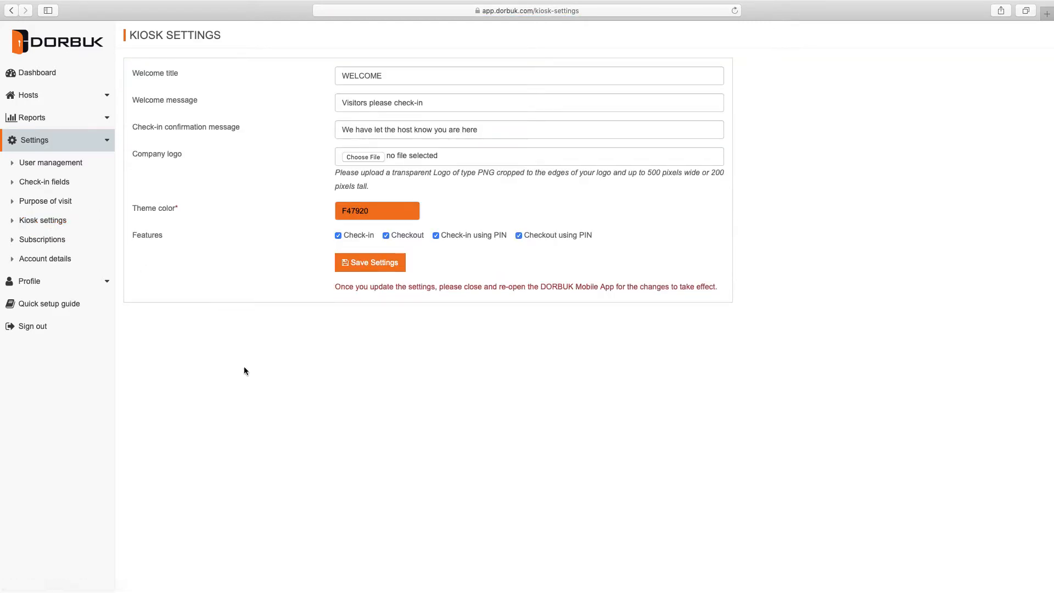
left_click(411, 76)
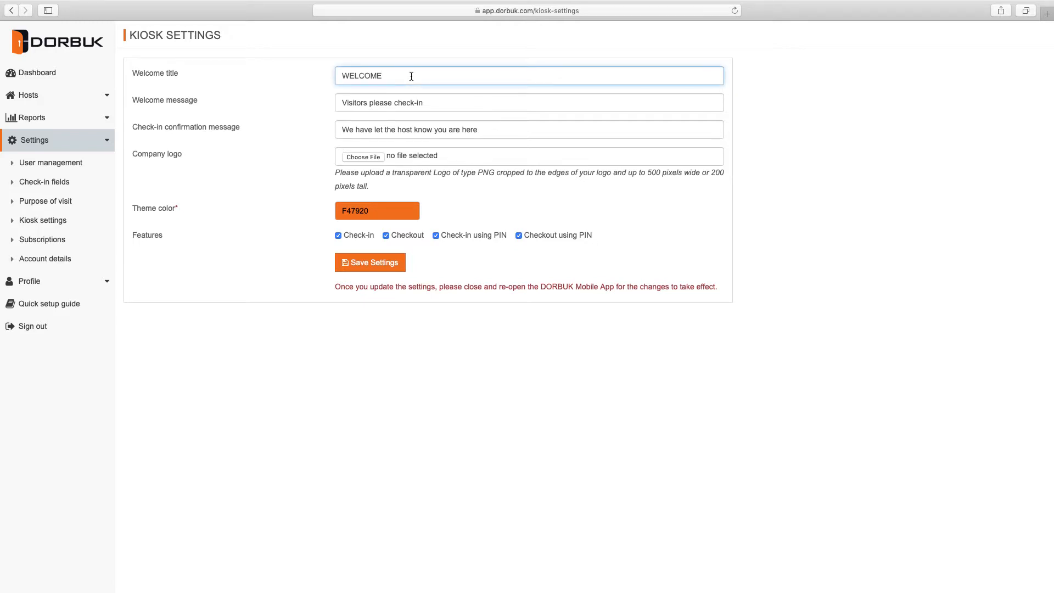
left_click(439, 104)
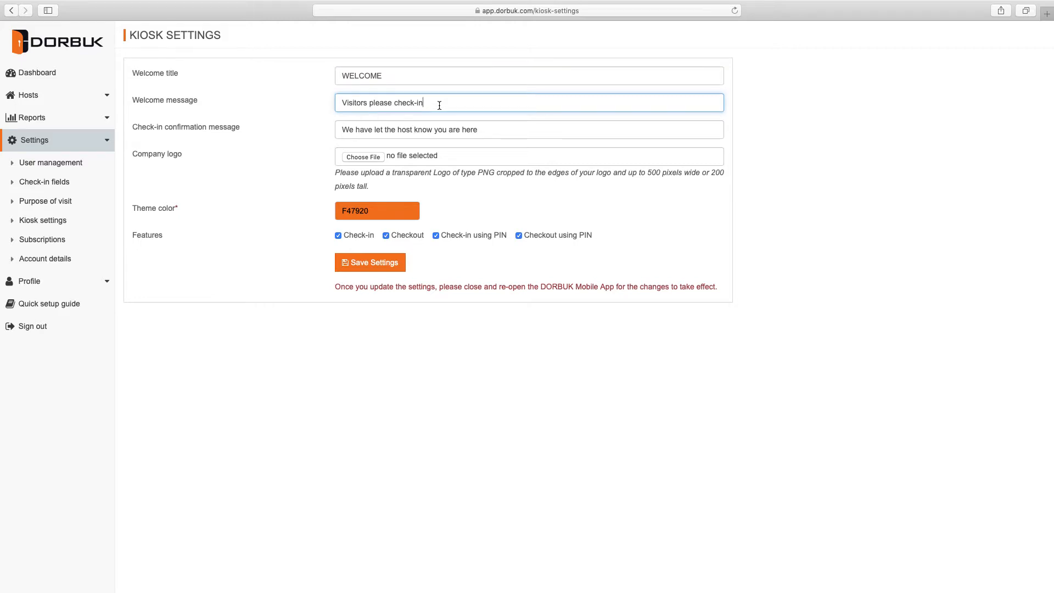
left_click(479, 131)
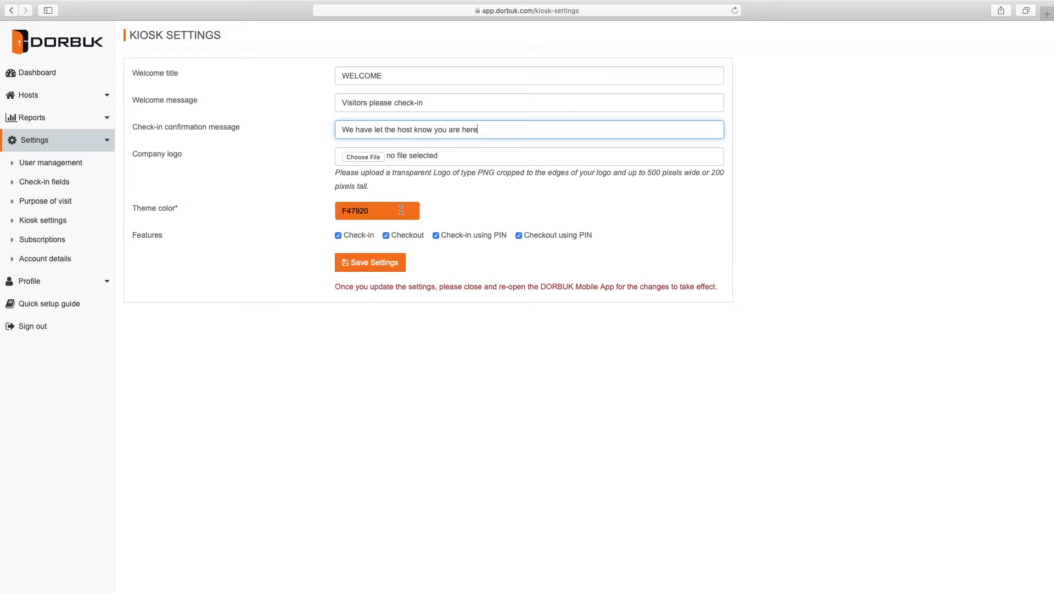
left_click(436, 236)
left_click(519, 236)
left_click(379, 262)
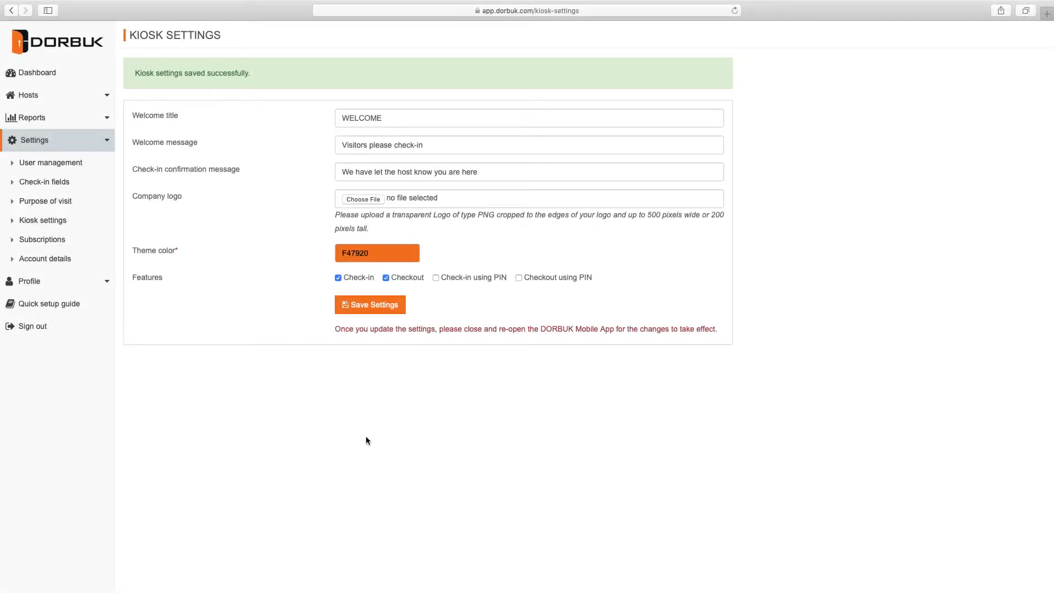
- Review the account details in edit mode, then go to the empty Manage Hosts list
left_click(51, 260)
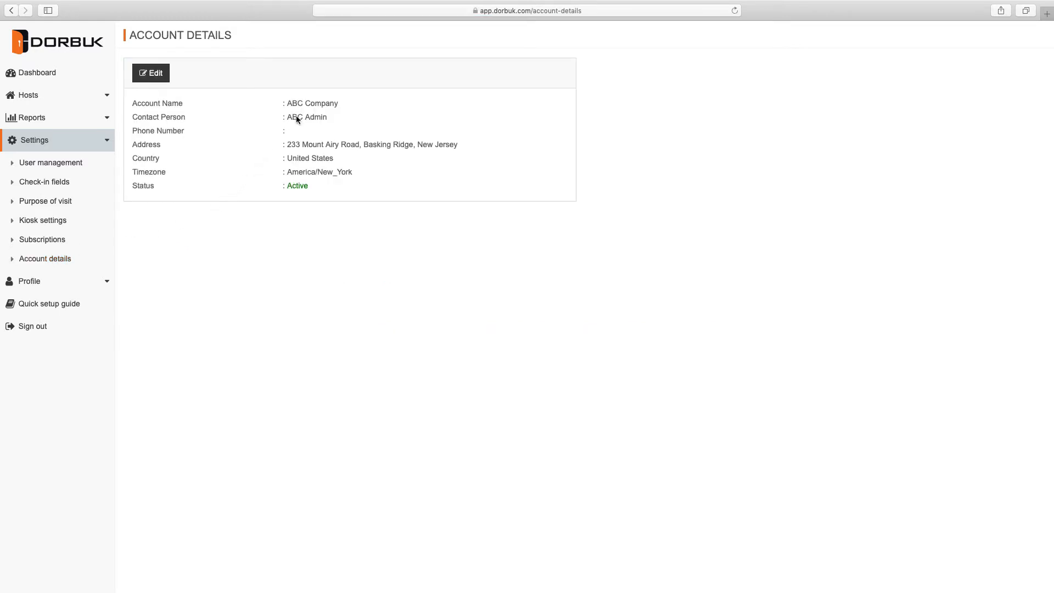
left_click(154, 77)
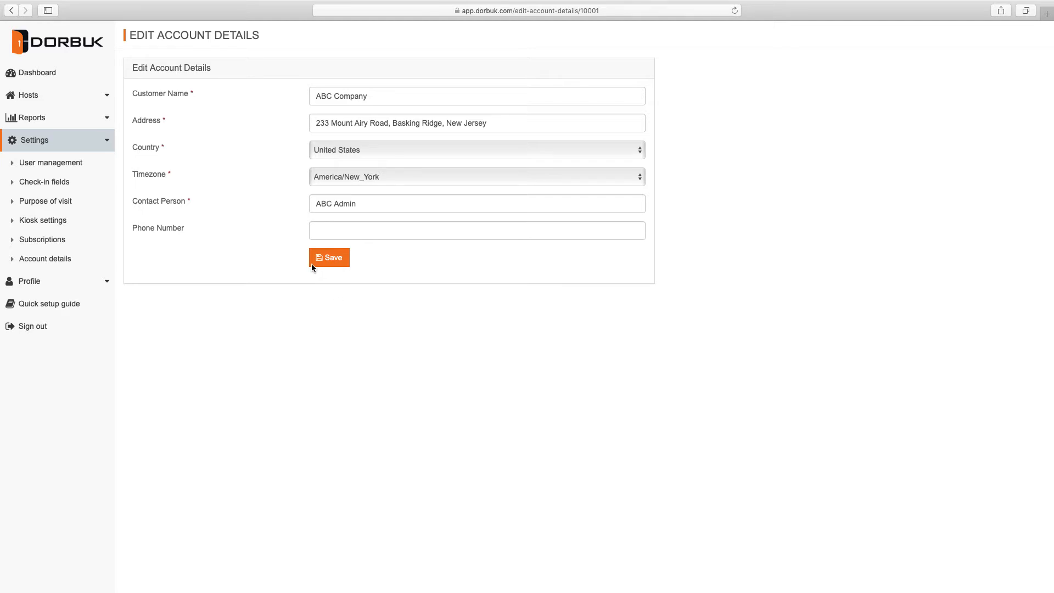
left_click(107, 95)
left_click(55, 118)
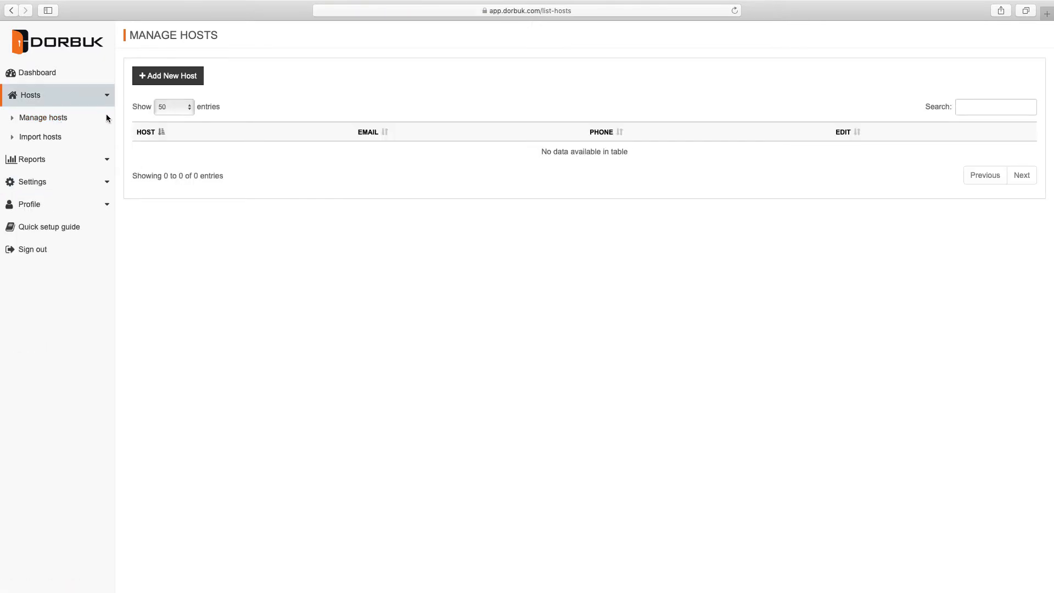
- Add a host, entering the host's name, e-mail address and mobile number
left_click(183, 77)
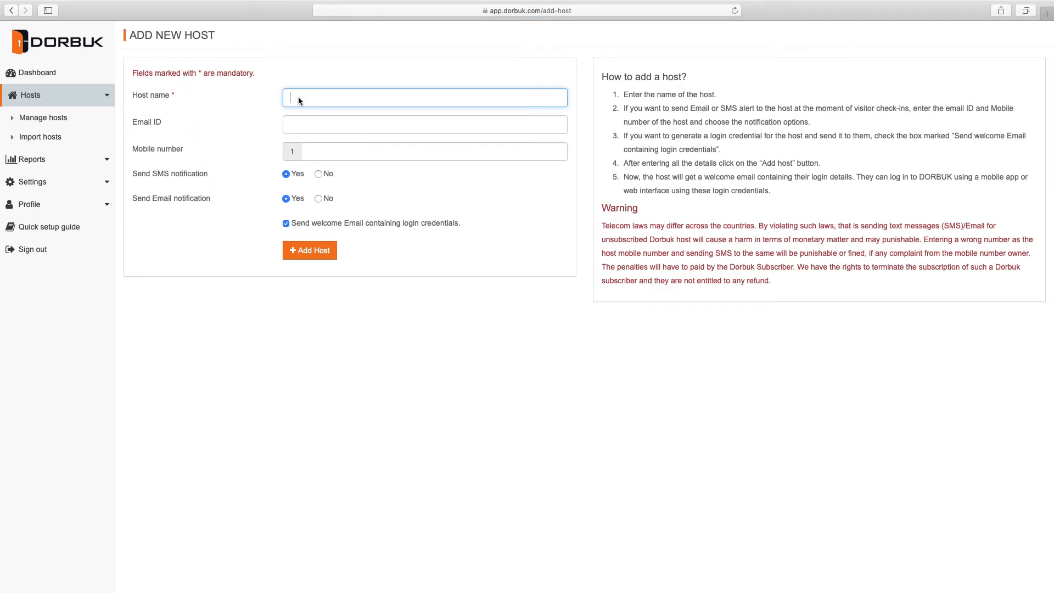
type("Donald")
left_click(311, 125)
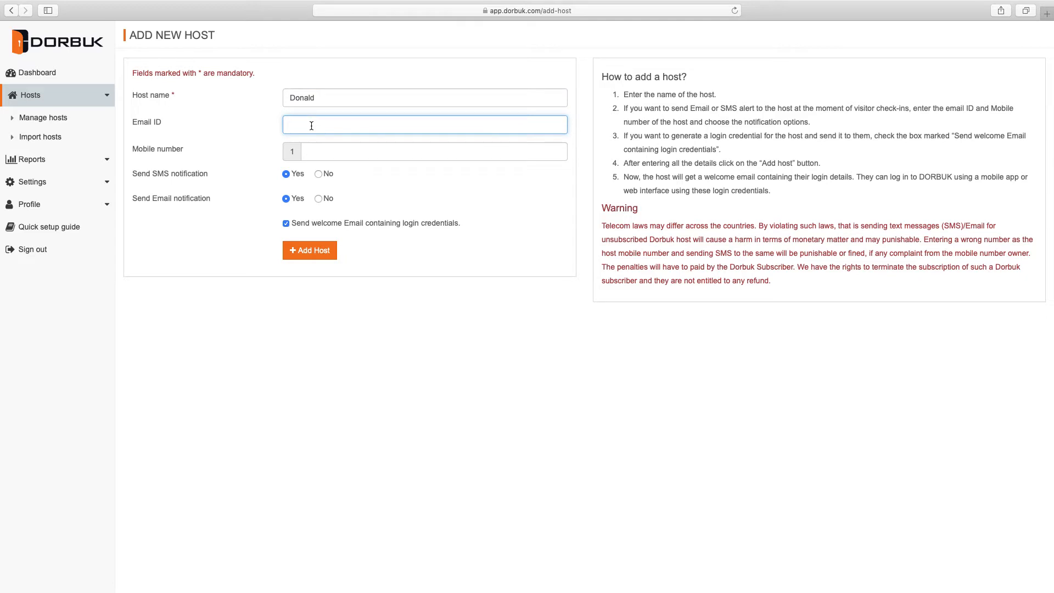
left_click(316, 154)
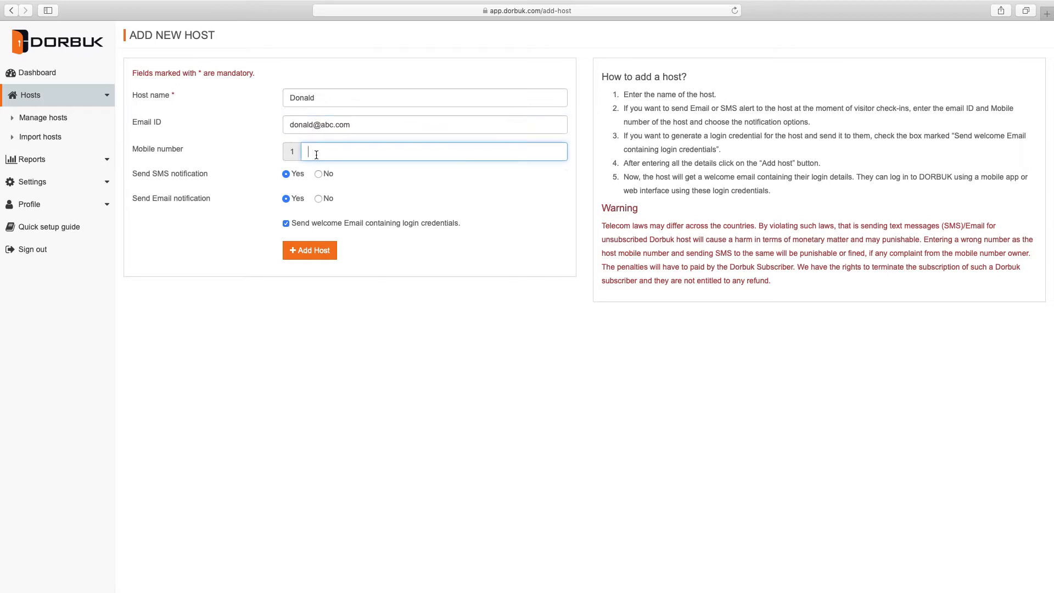
left_click(403, 253)
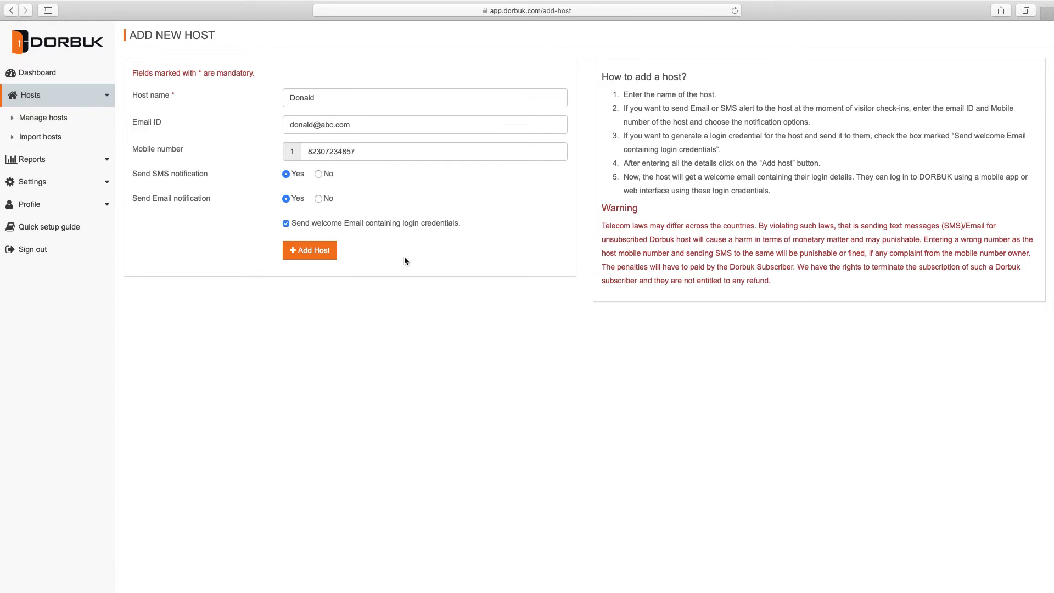
left_click(309, 251)
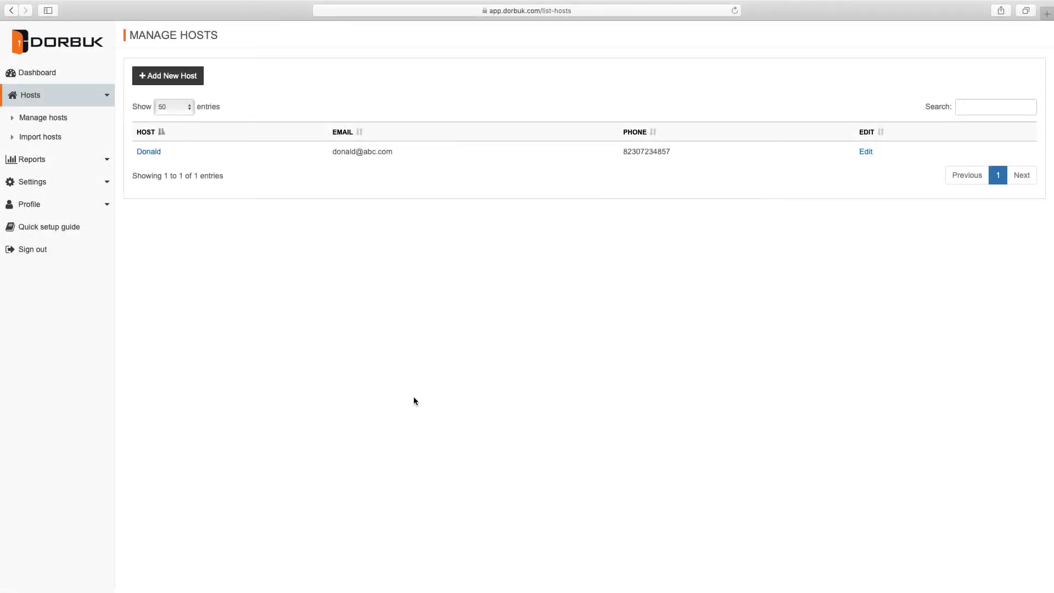
- Pass through Import hosts and Subscriptions to the renewal plans: Basics 420, Standard 828, Premium 1668 USD
left_click(38, 137)
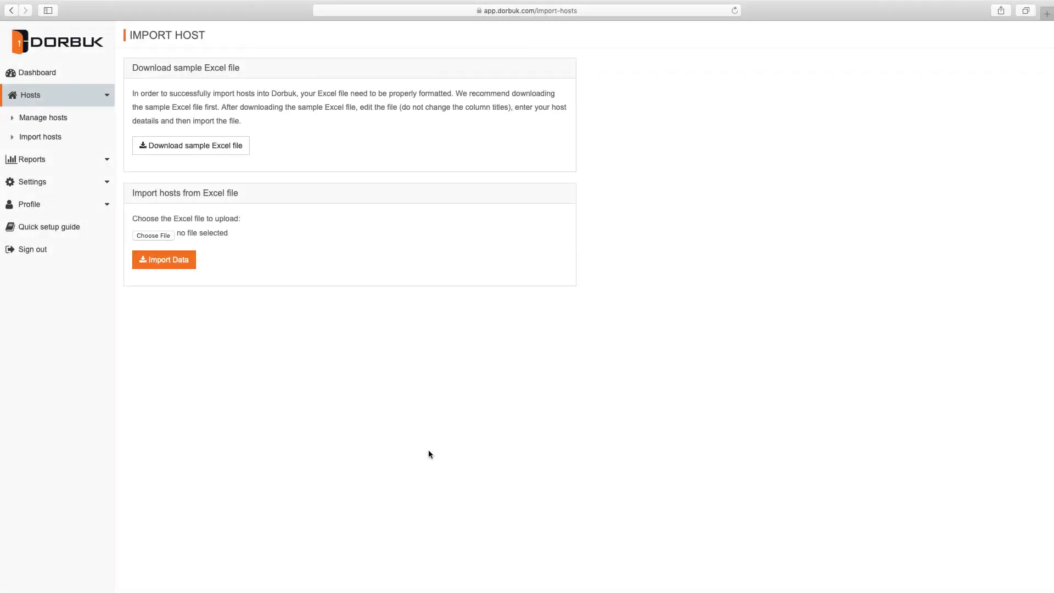
left_click(99, 182)
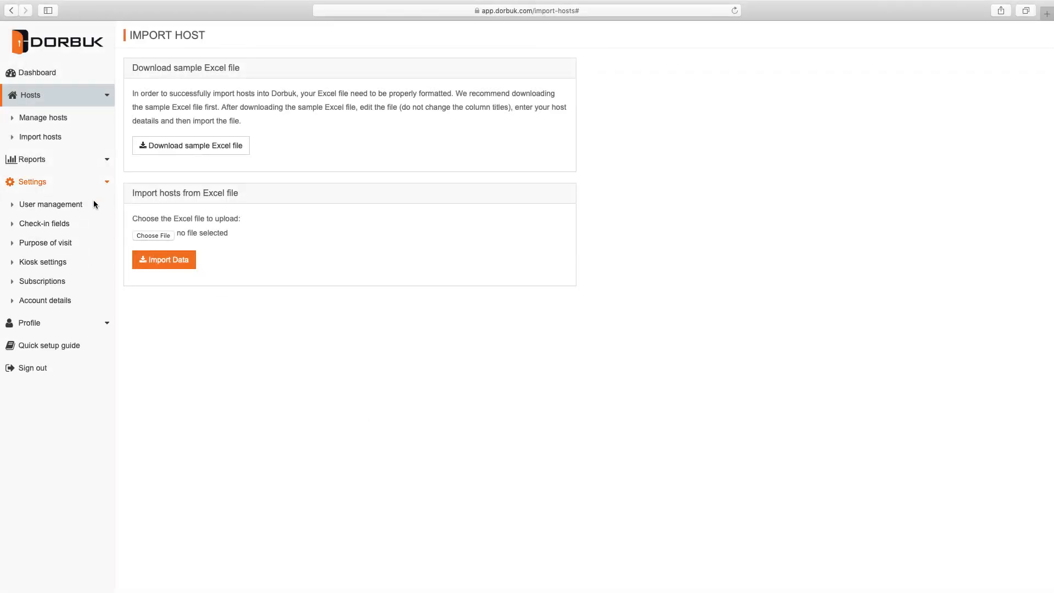
left_click(42, 281)
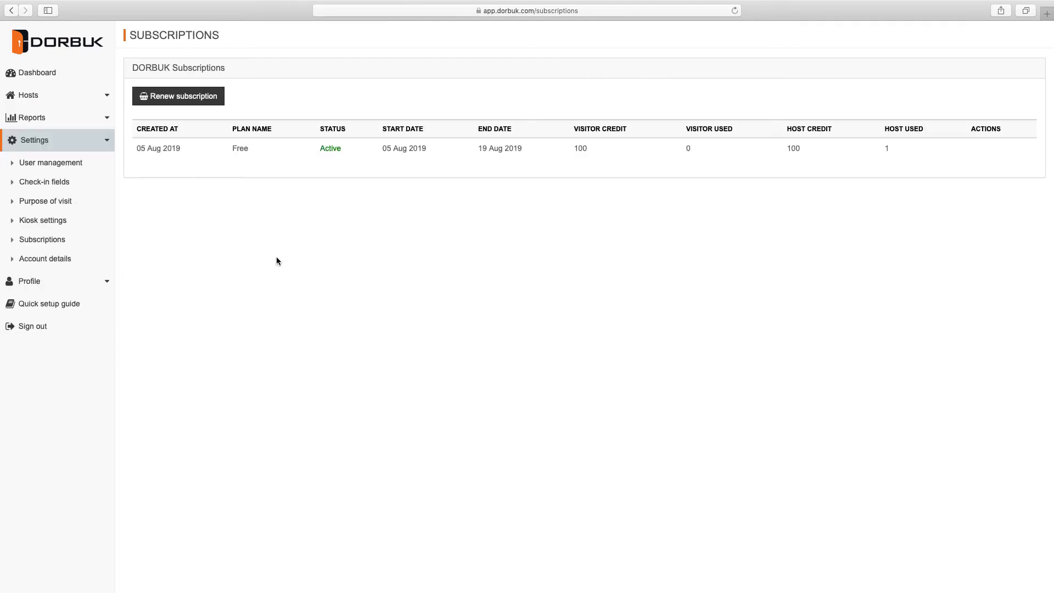
left_click(183, 96)
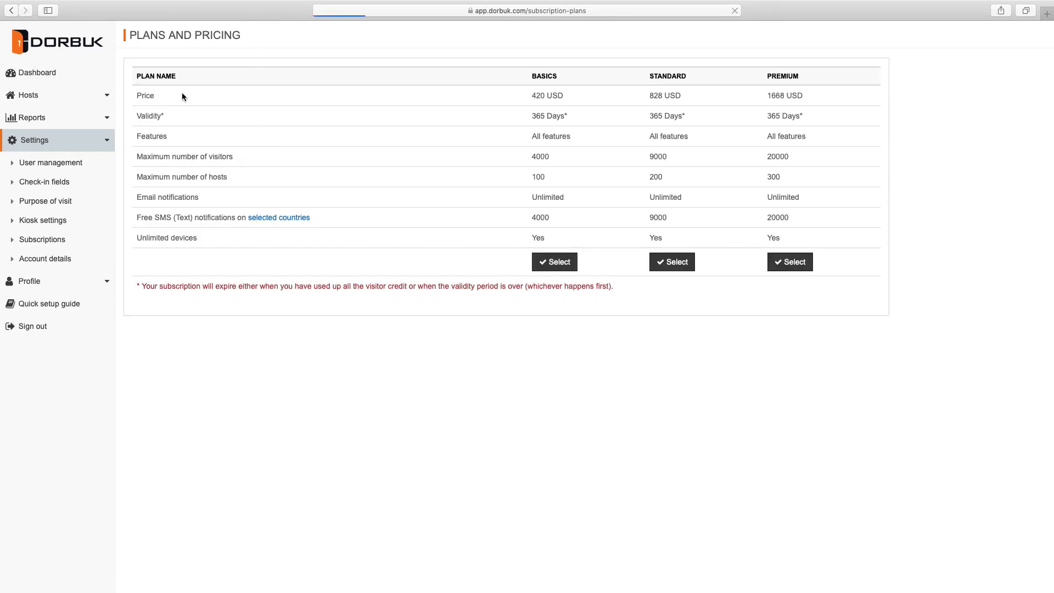